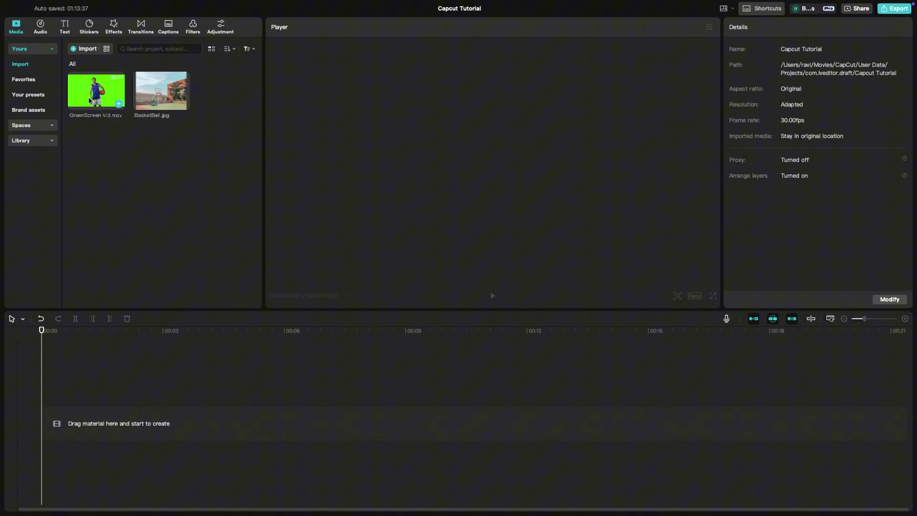
Put the green-screen video and BasketBall.jpg on the timeline, stretching the photo to 00:00:16:03
mouse_move(89, 97)
left_mouse_down()
mouse_move(101, 418)
mouse_move(103, 388)
left_mouse_up()
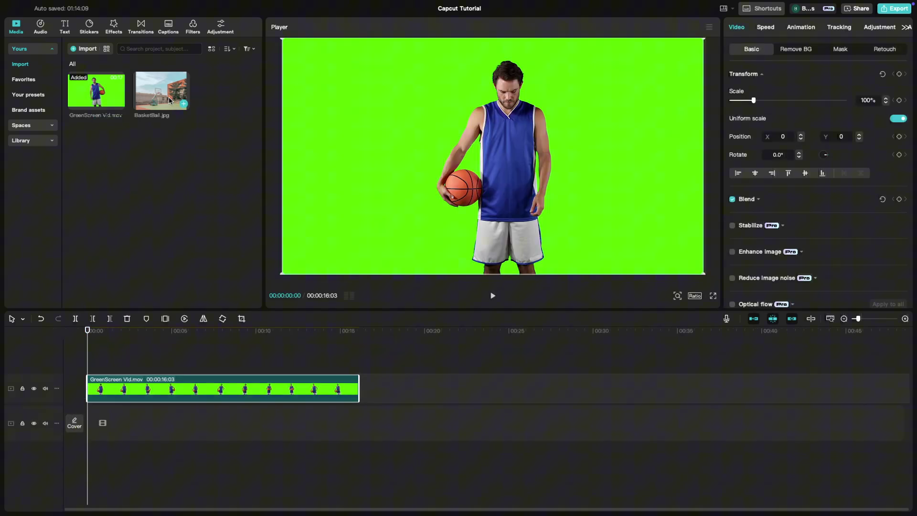
mouse_move(160, 91)
left_mouse_down()
mouse_move(147, 282)
mouse_move(90, 424)
left_mouse_up()
left_click_drag(172, 421, 359, 422)
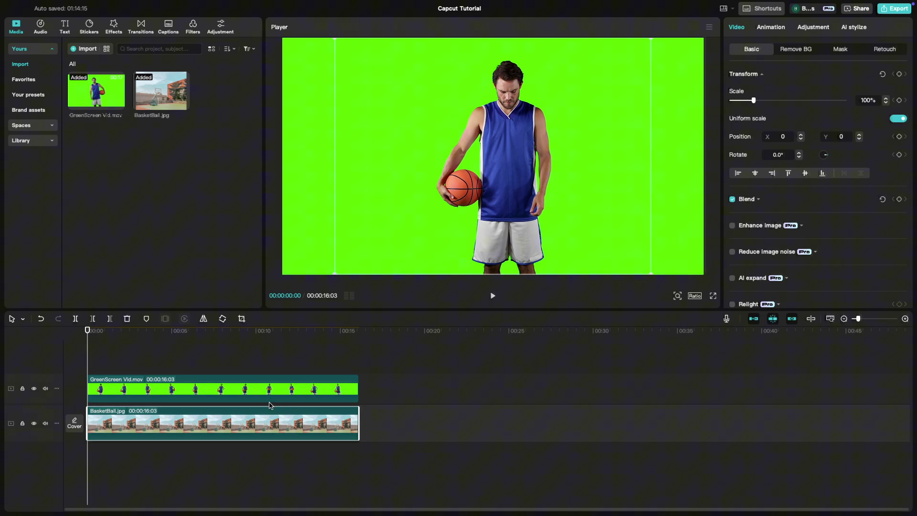
Turn on Chroma key under Remove BG for the GreenScreen clip
left_click(241, 397)
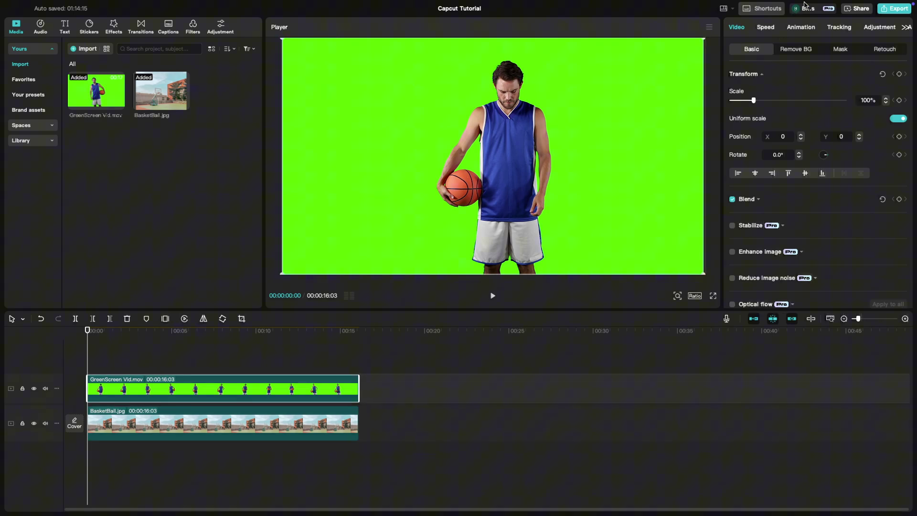
left_click(802, 49)
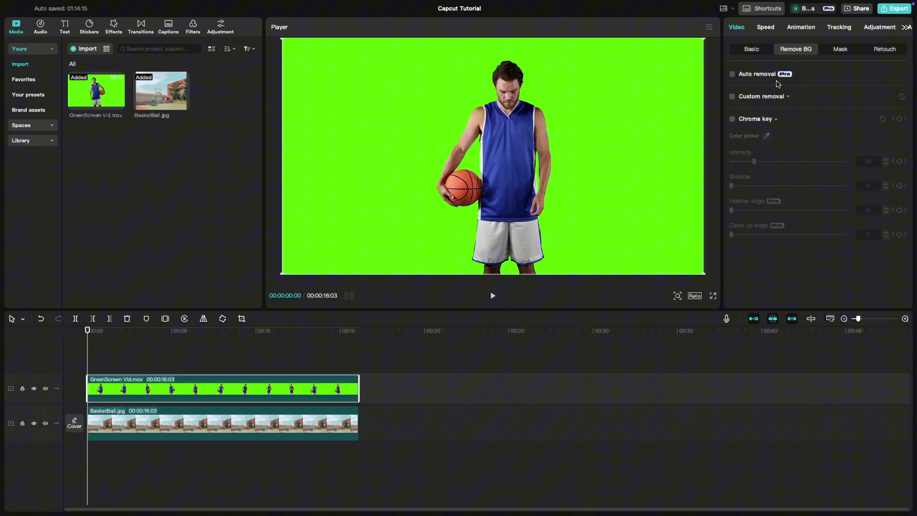
left_click(732, 119)
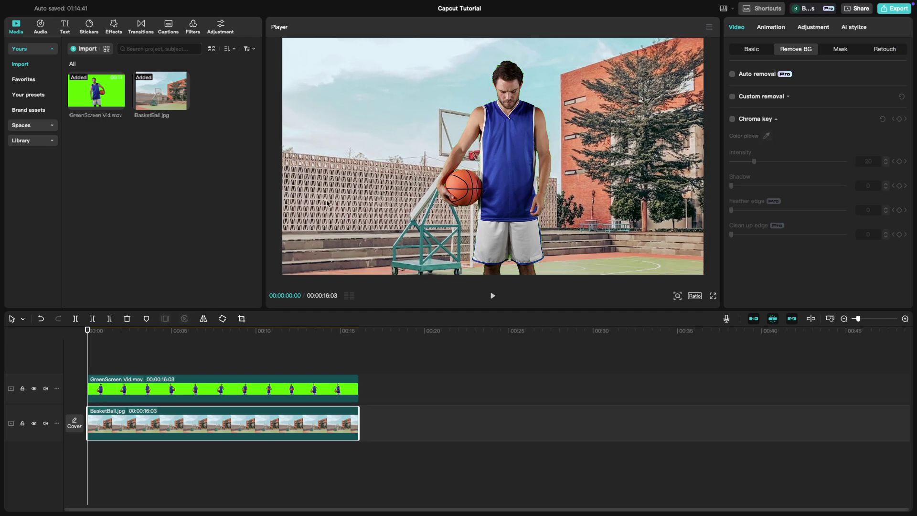
Pick the green backdrop colour, tune intensity 52, shadow 13, feather 12, clean-up 24, and play back
left_click_drag(327, 202, 323, 167)
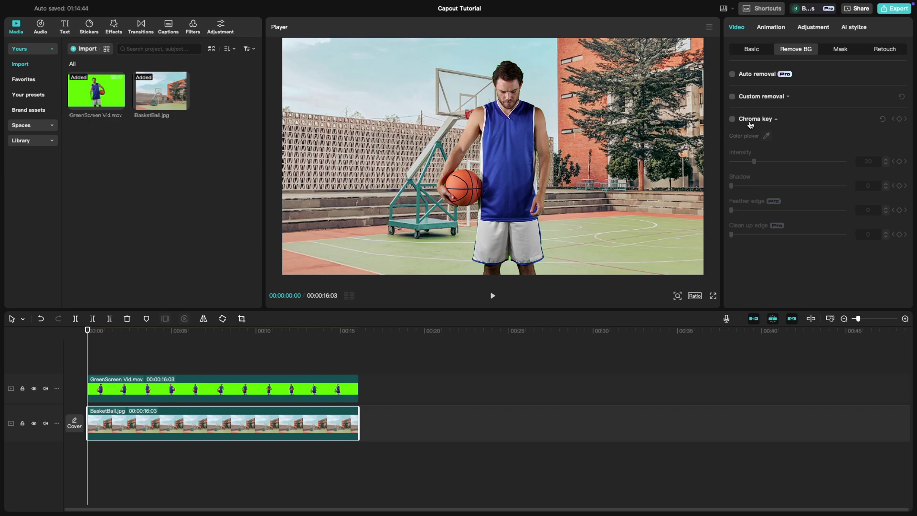
left_click(316, 392)
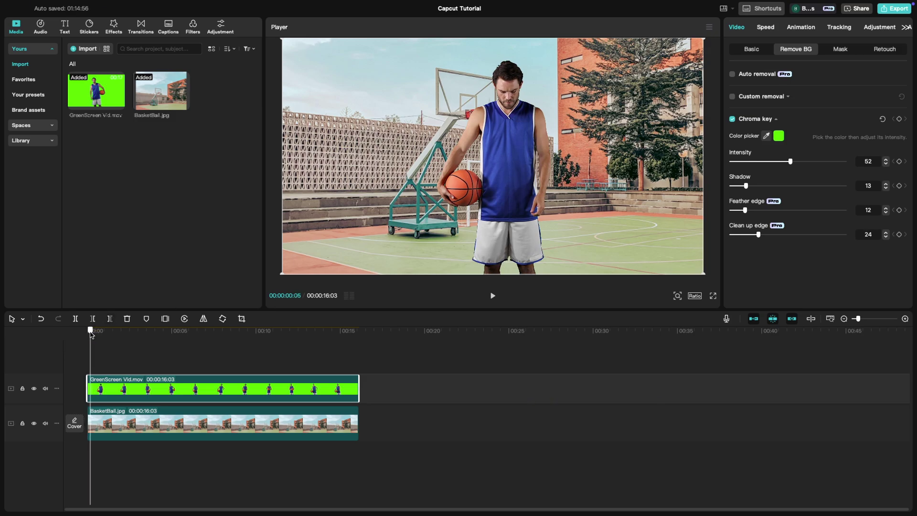
key("space")
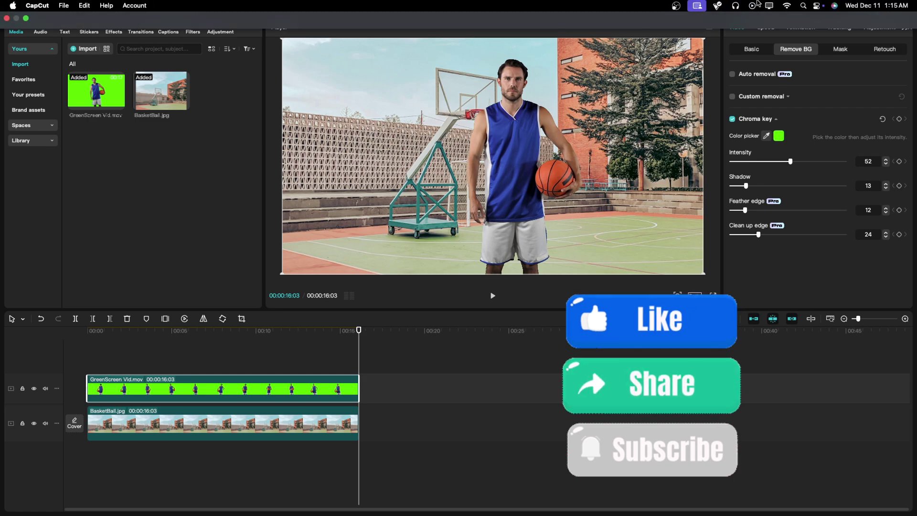
left_click(677, 6)
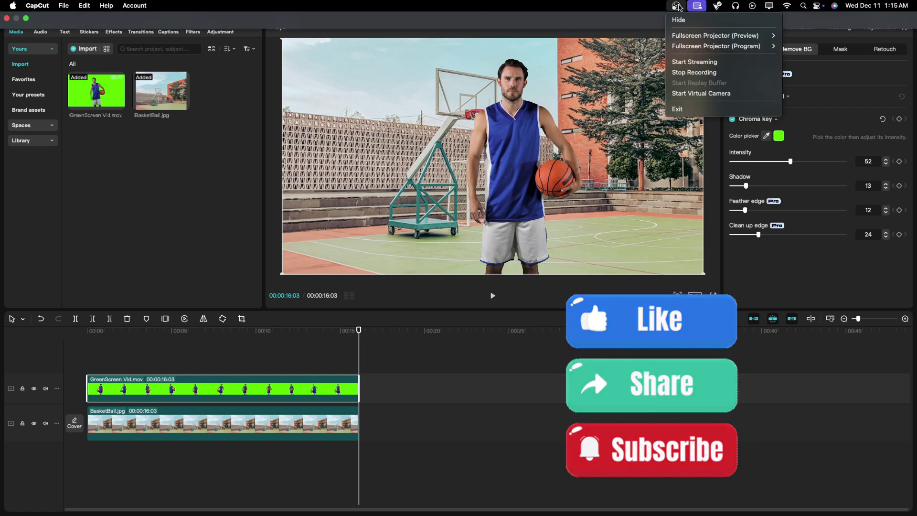